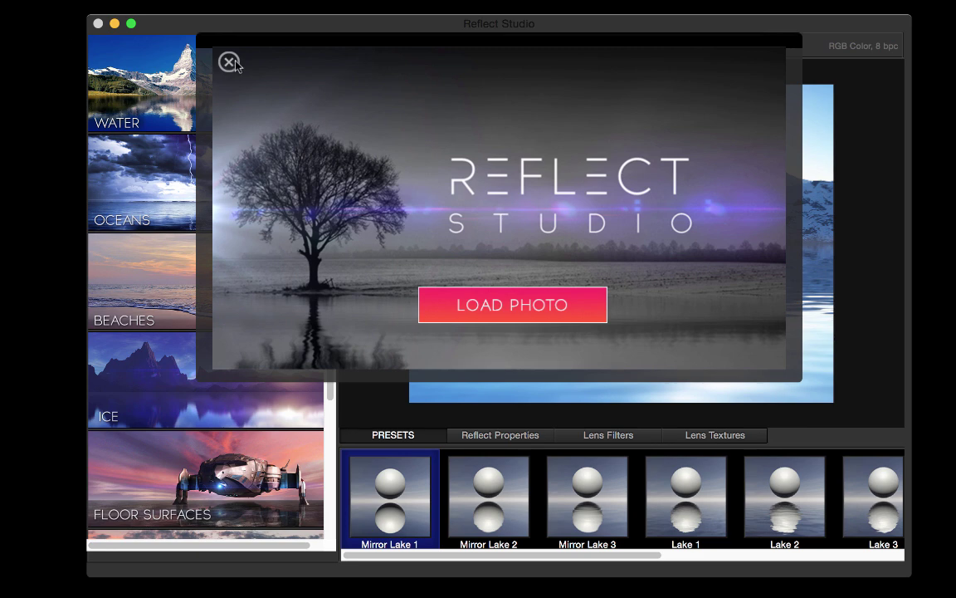
Step: Load the photo Best_250506-244.jpg and place the reflection's waterline just below the rocks under the boat
click(523, 312)
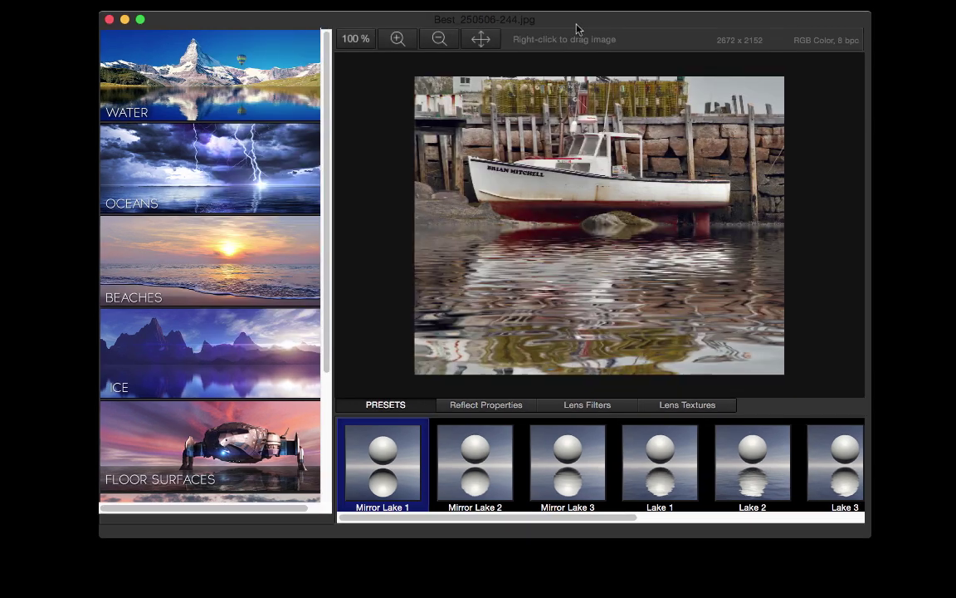
drag(579, 30, 593, 35)
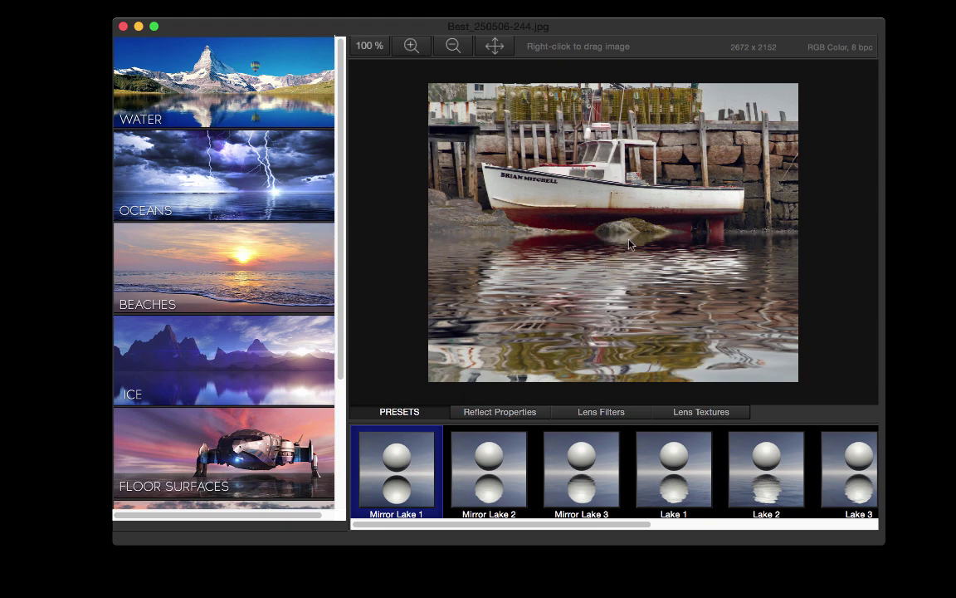
drag(626, 231, 624, 297)
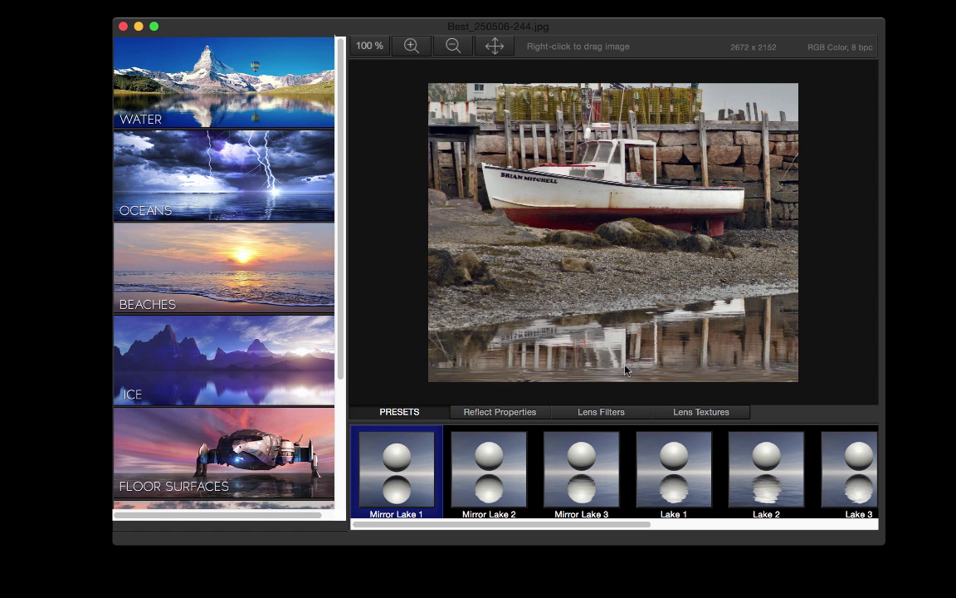
drag(626, 371, 641, 258)
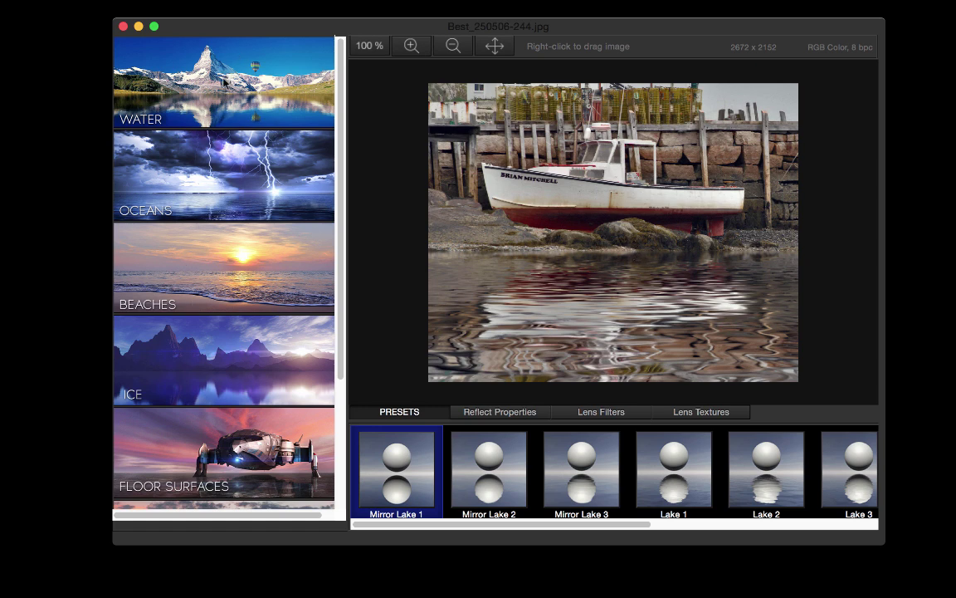
Step: Try the Water presets Mirror Lake 2, Mirror Lake 3, Lake 1 and Lake 2 on the boat photo
click(224, 81)
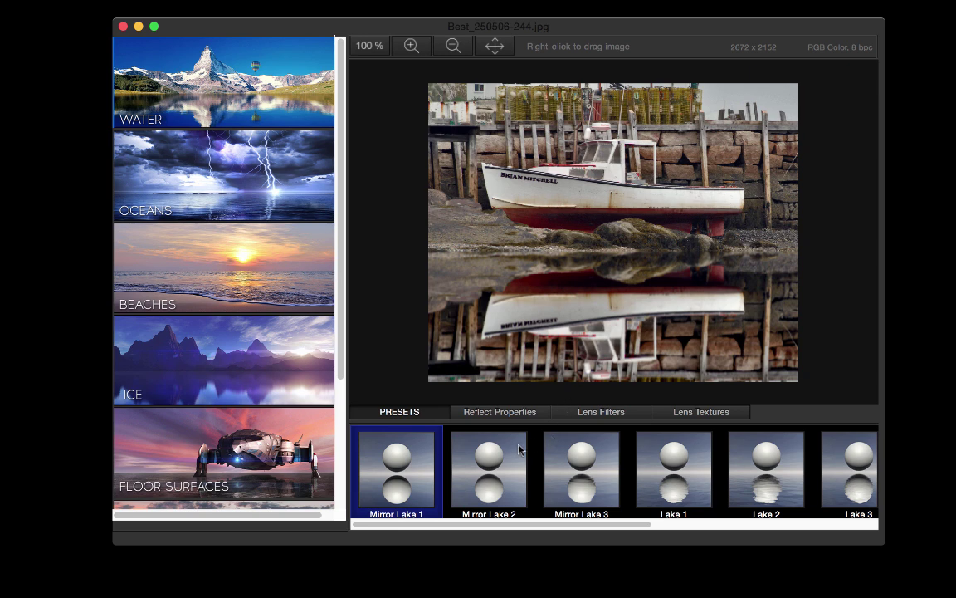
click(490, 461)
click(577, 477)
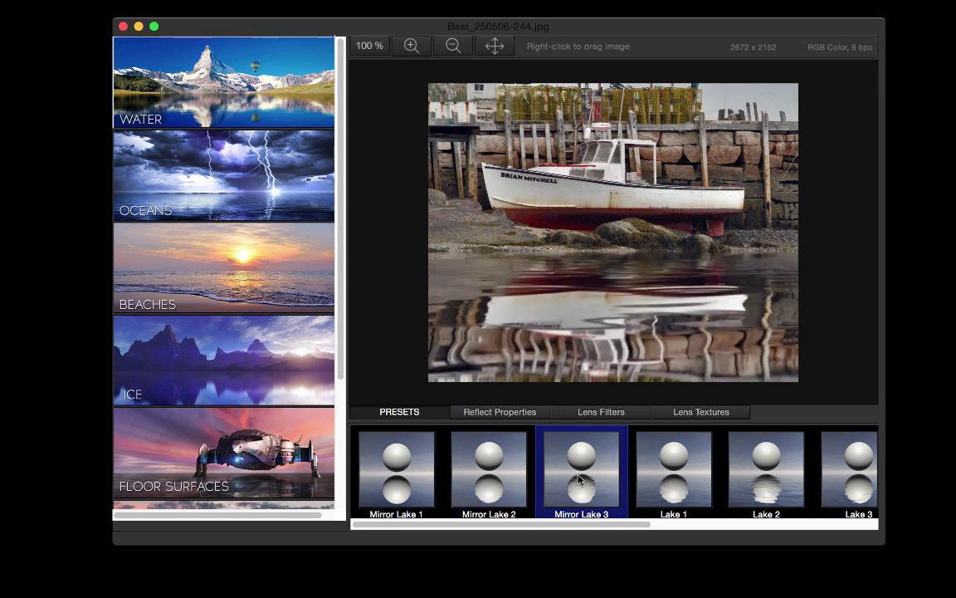
click(674, 471)
click(755, 492)
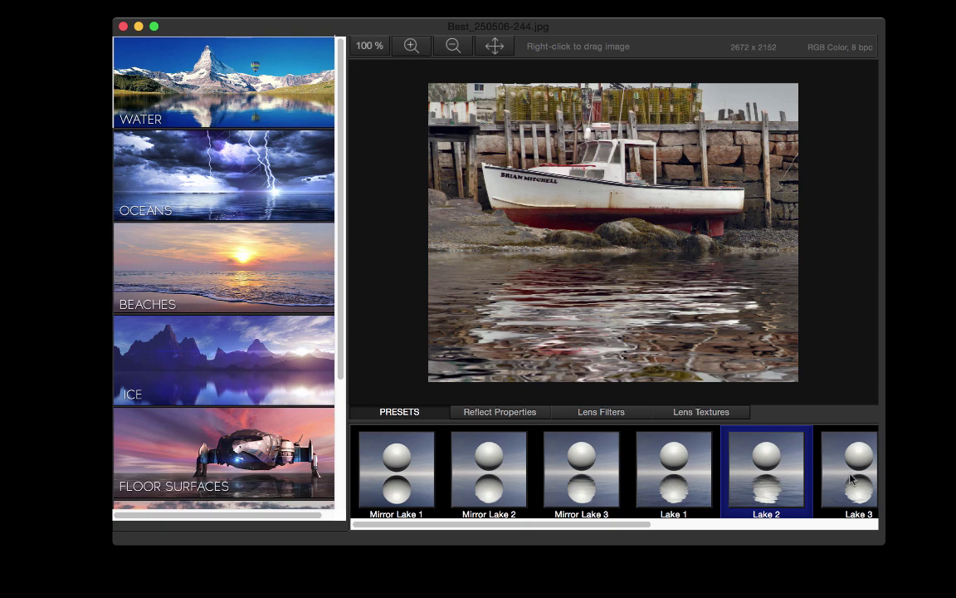
Step: Preview the Lake 3 and Lake 4 presets and apply Choppy Waves 1 to the reflection
key(Right)
scroll(614, 527, right, 5)
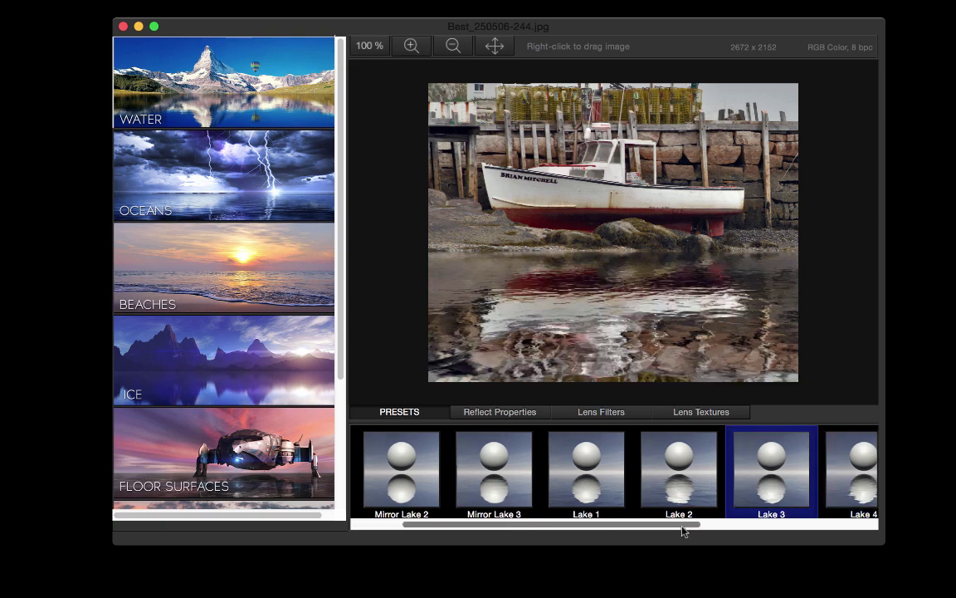
click(649, 465)
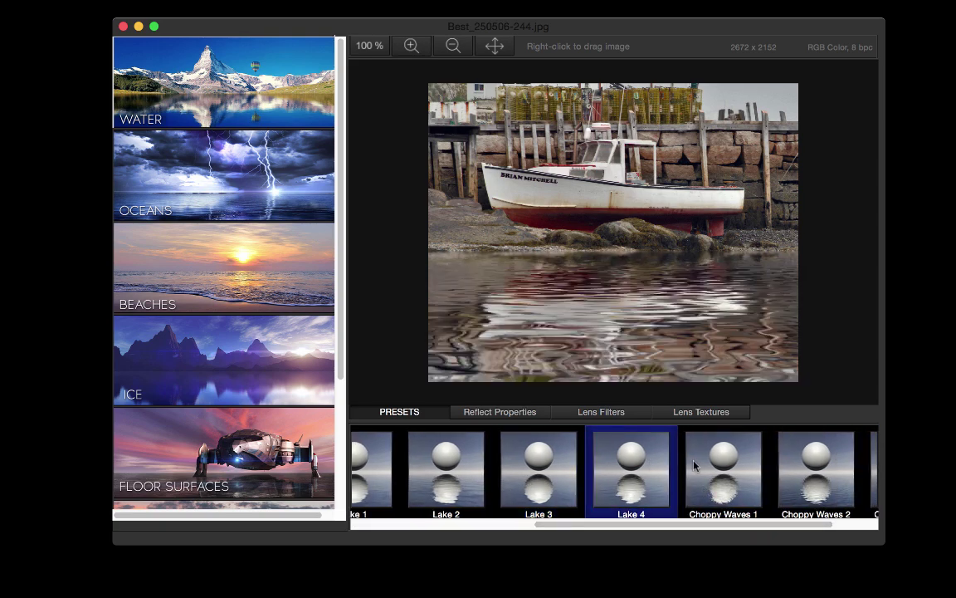
click(695, 460)
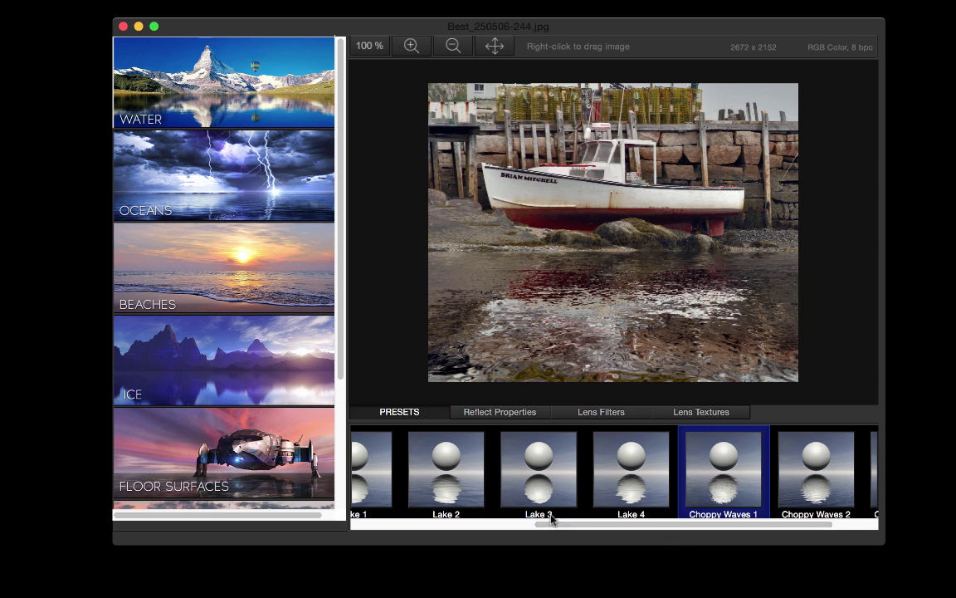
drag(548, 528, 362, 526)
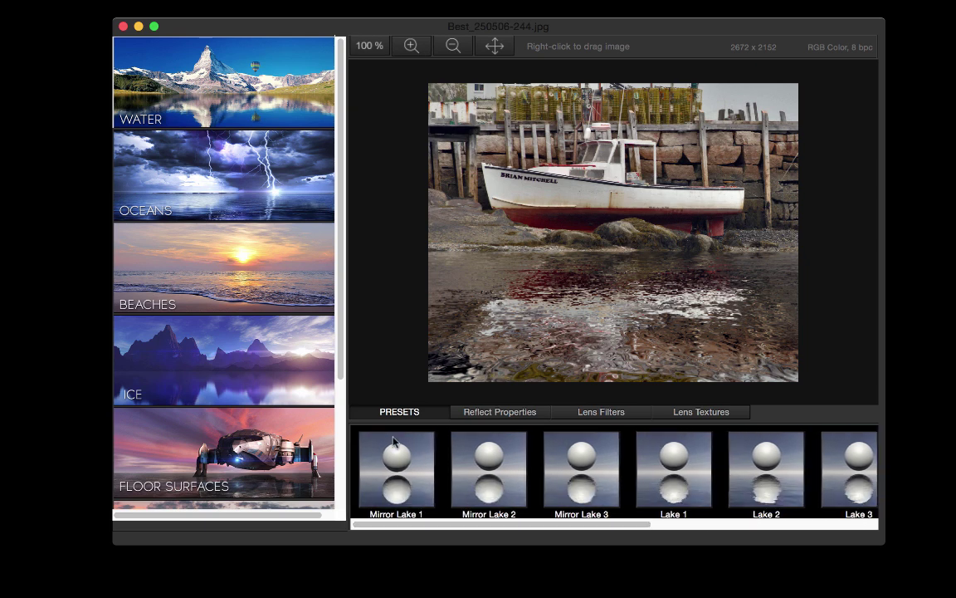
Step: Reduce the reflection's Displacement to near its minimum, lower Blur slightly and set Bottom Fade to its minimum
click(476, 419)
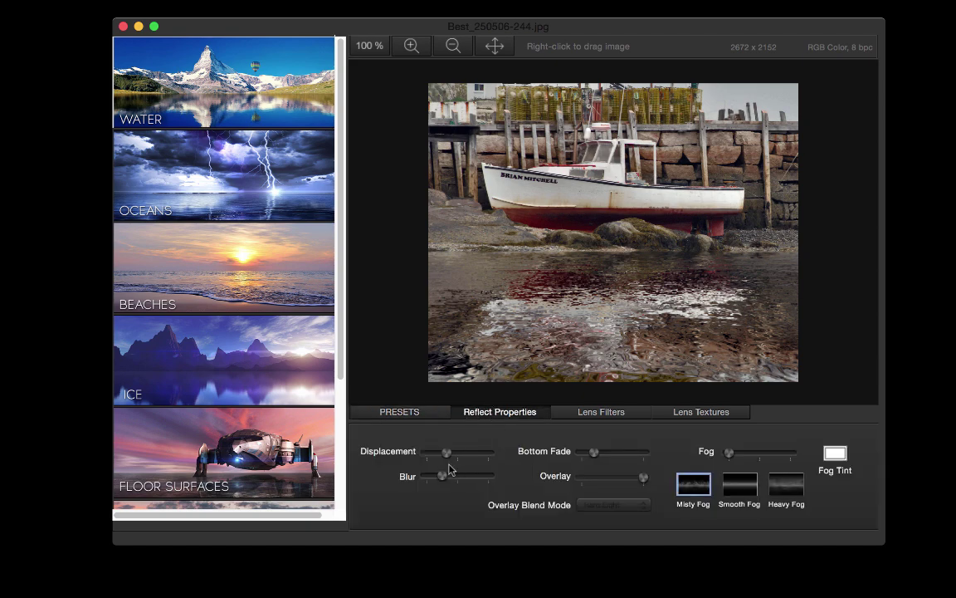
drag(446, 455, 440, 476)
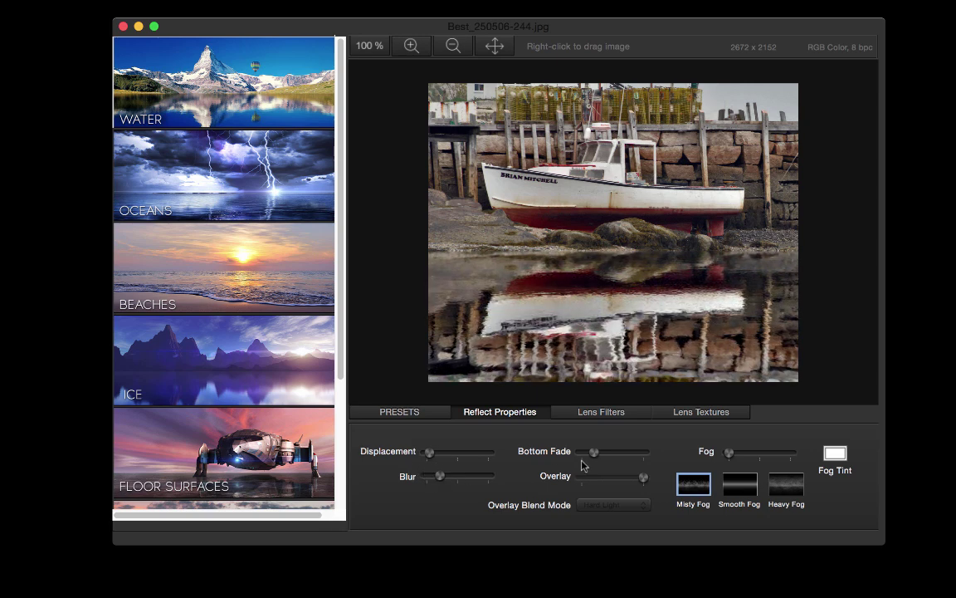
mouse_move(593, 453)
mouse_down()
mouse_move(612, 453)
mouse_move(579, 453)
mouse_up()
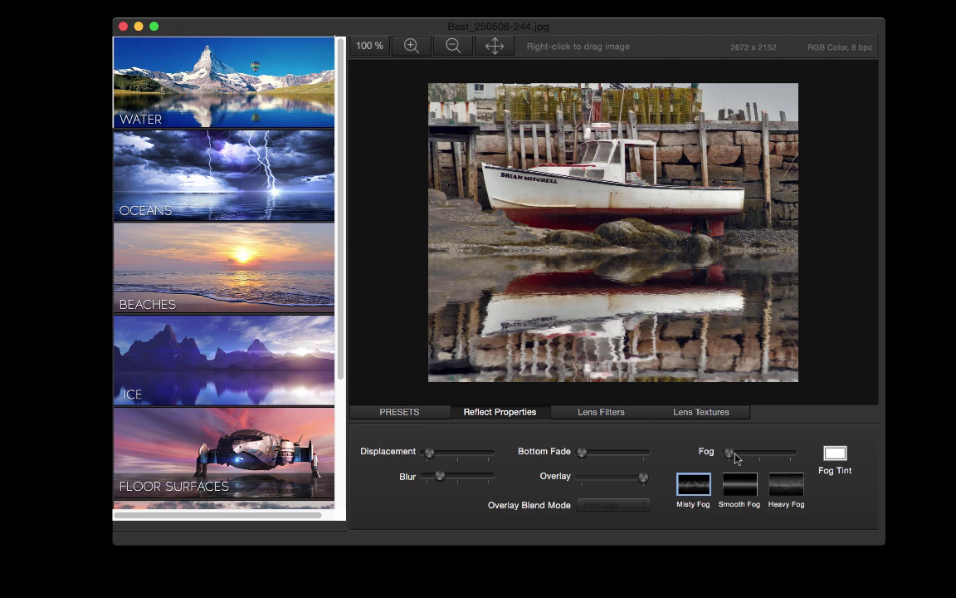
Step: Add fog along the waterline, switch its type to Heavy Fog and reduce it to a low amount
drag(725, 452, 741, 452)
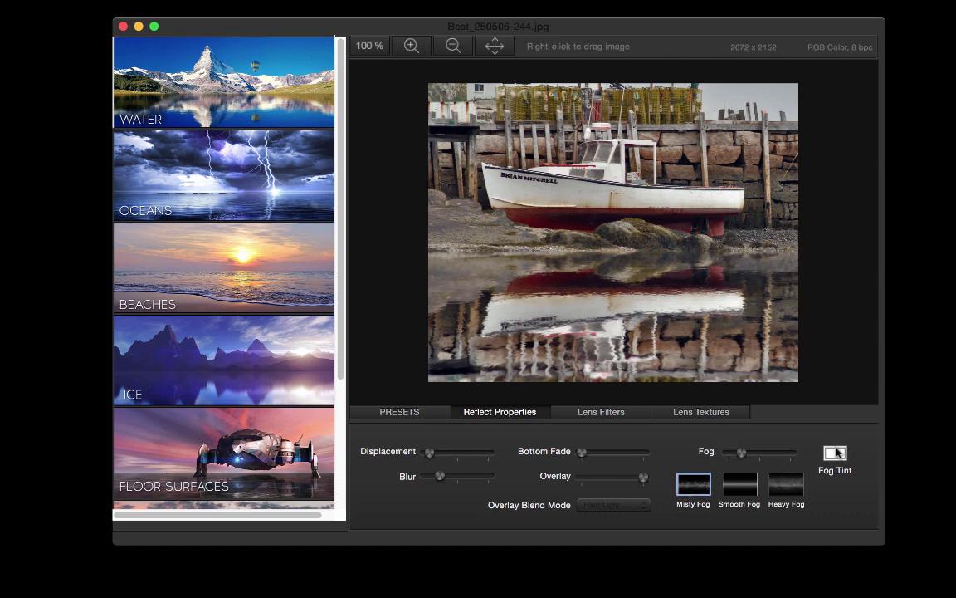
drag(741, 453, 785, 458)
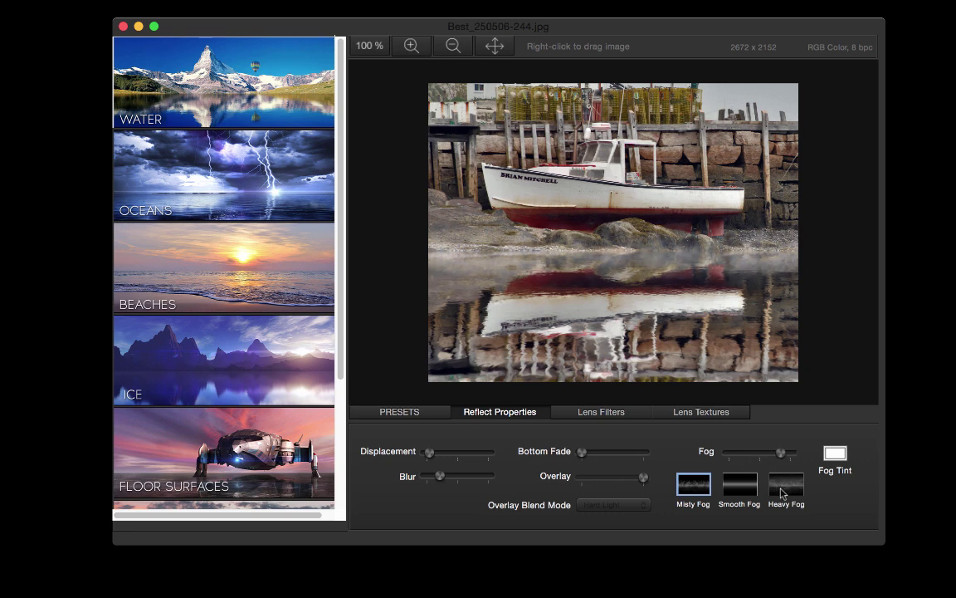
click(787, 490)
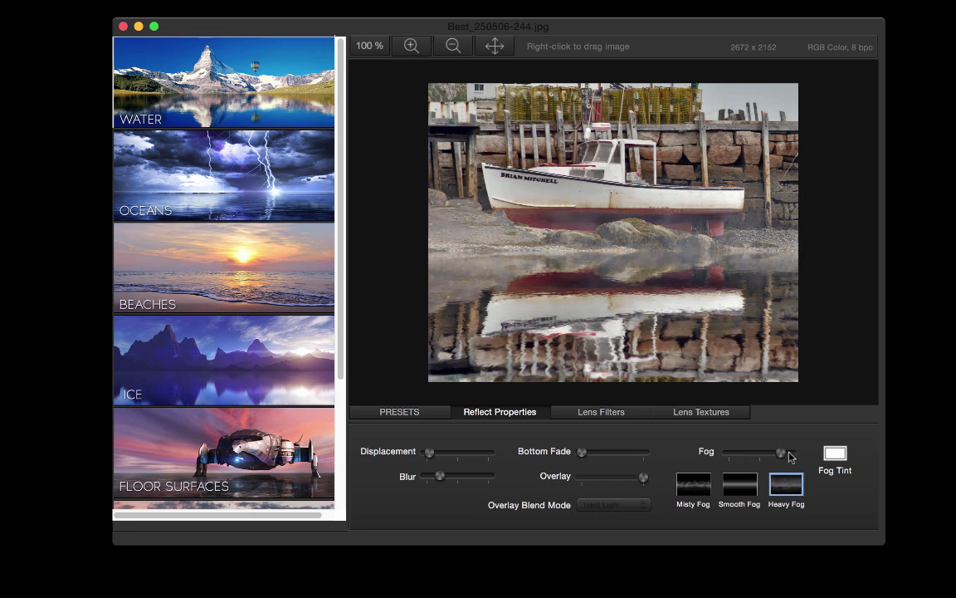
drag(783, 453, 739, 456)
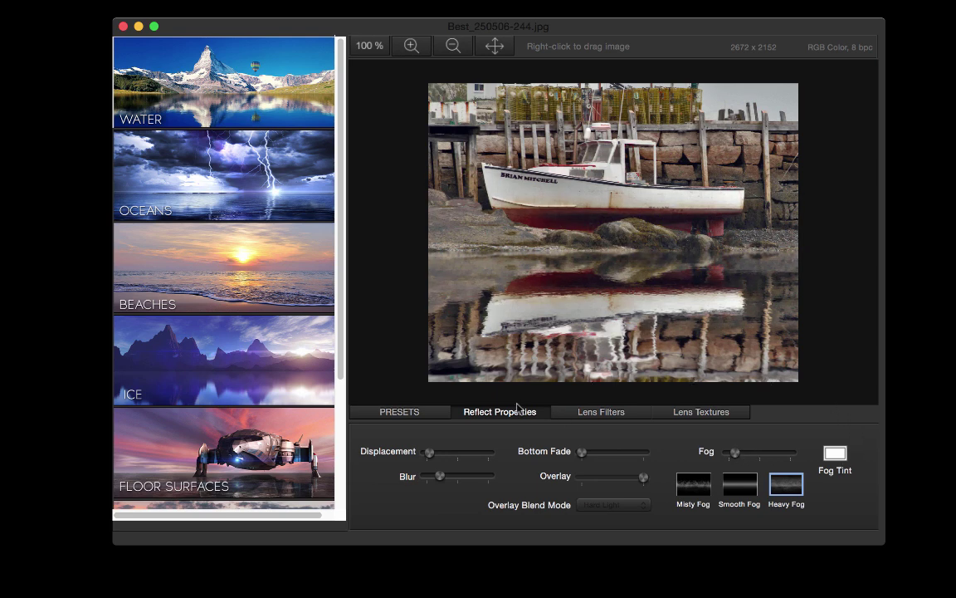
Step: Apply the Warm Filter lens filter to the boat photo
click(614, 418)
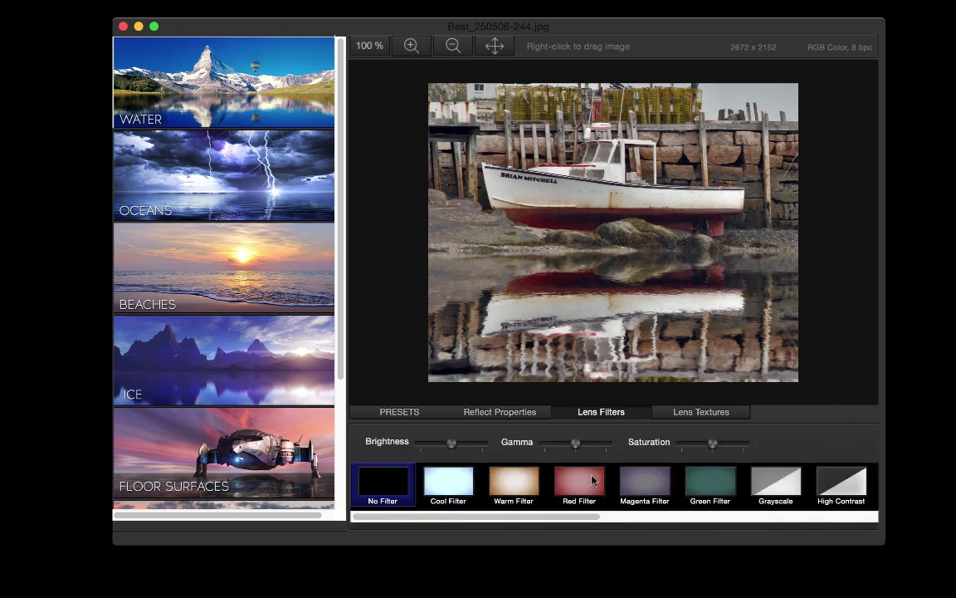
click(521, 486)
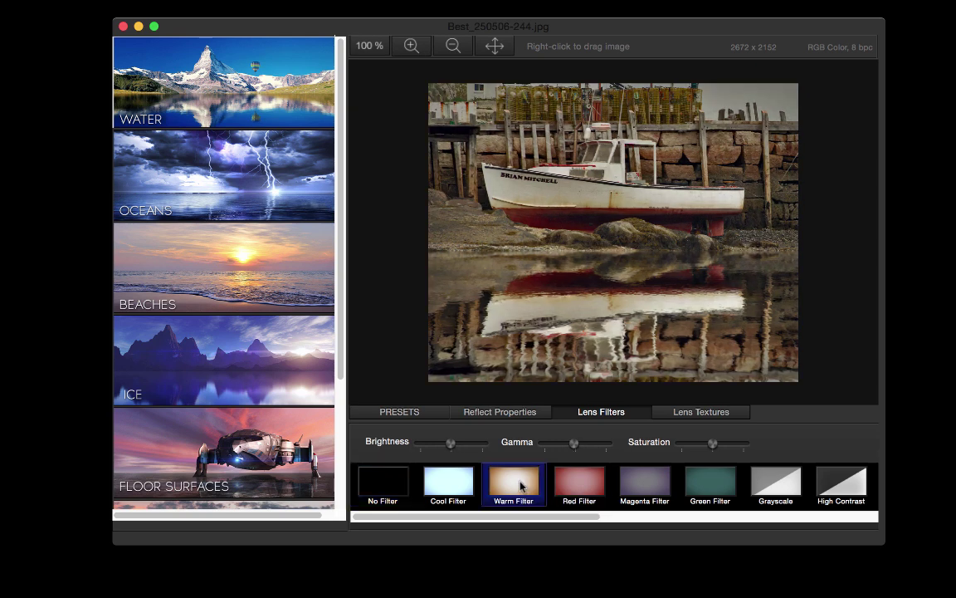
Step: Try the Anamorphic Dust and Brushed Metal lens textures, and return to No Texture
click(699, 413)
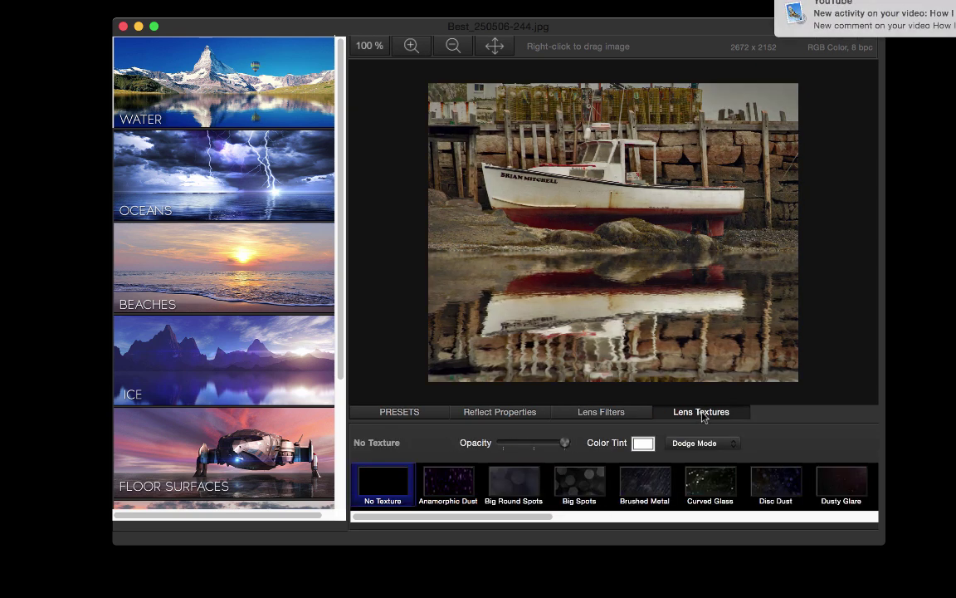
click(459, 487)
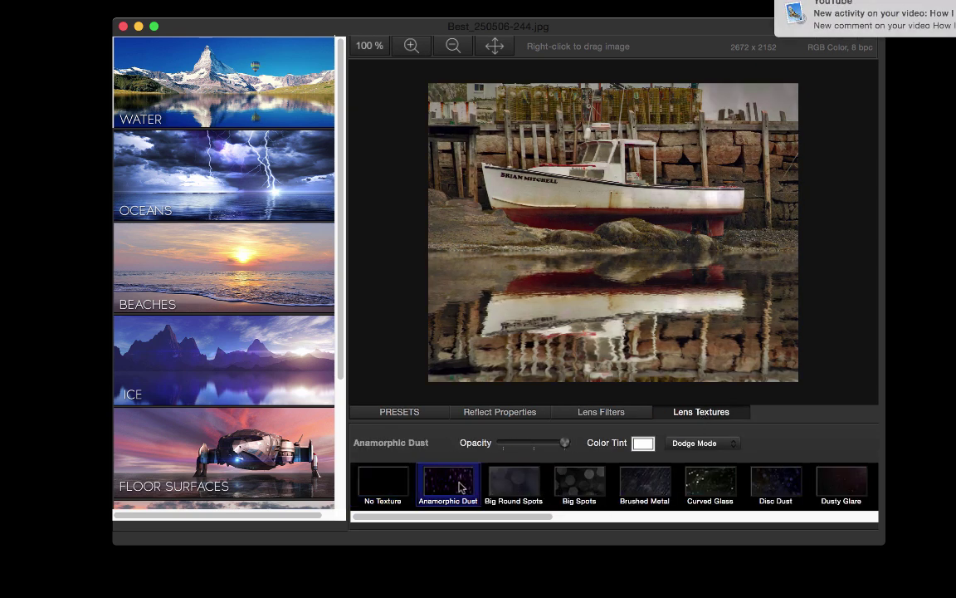
click(662, 486)
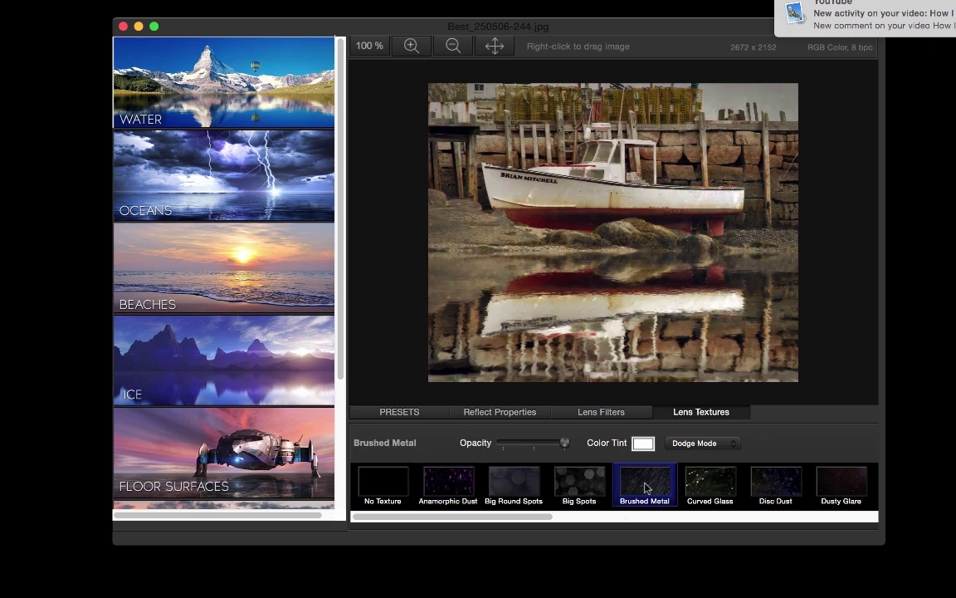
click(389, 484)
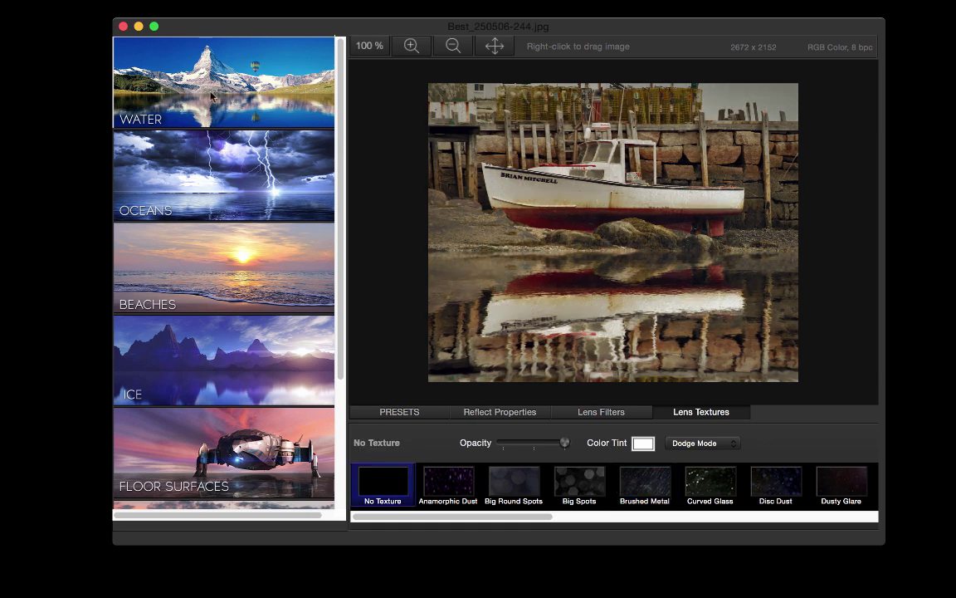
Step: Switch the reflection to the Oceans category and try presets Ocean 2, Ocean 3, Ocean 5 and Ocean 6
click(191, 159)
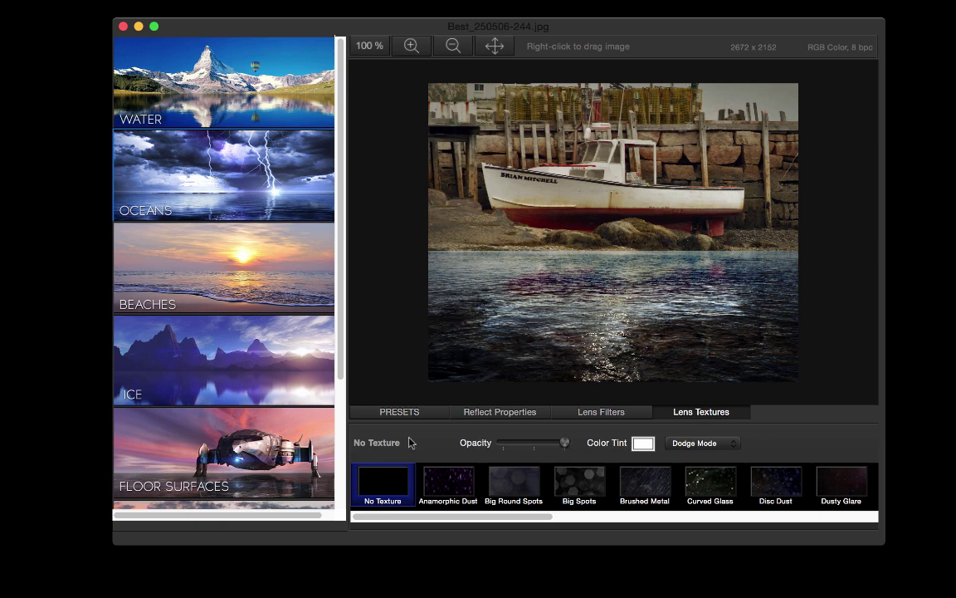
click(403, 413)
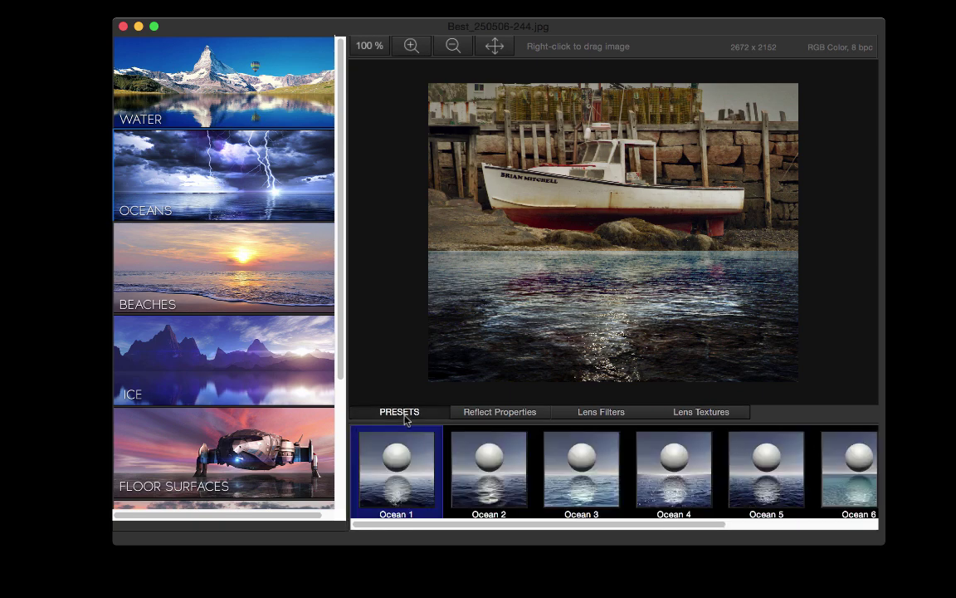
click(482, 480)
click(565, 453)
click(767, 453)
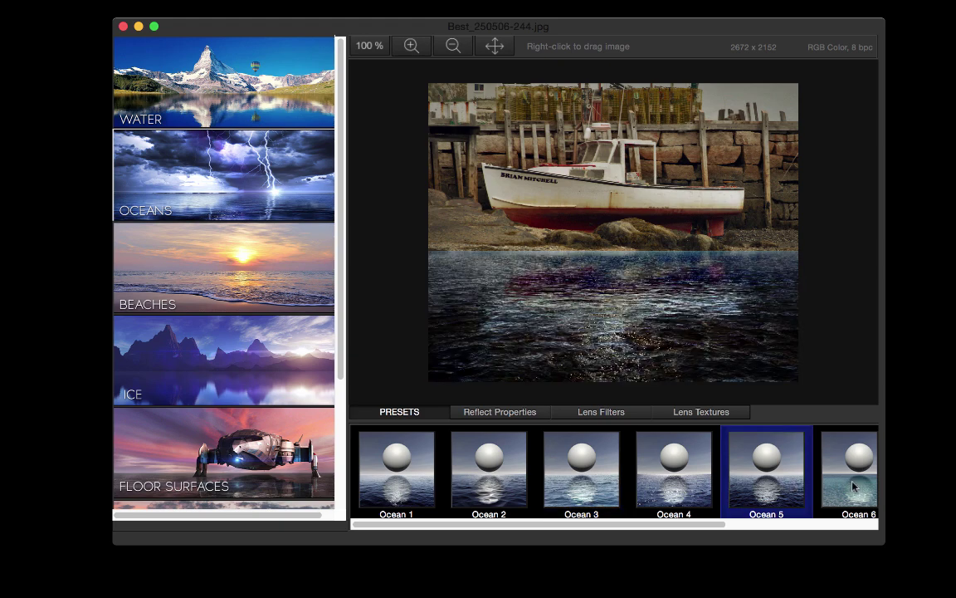
click(852, 486)
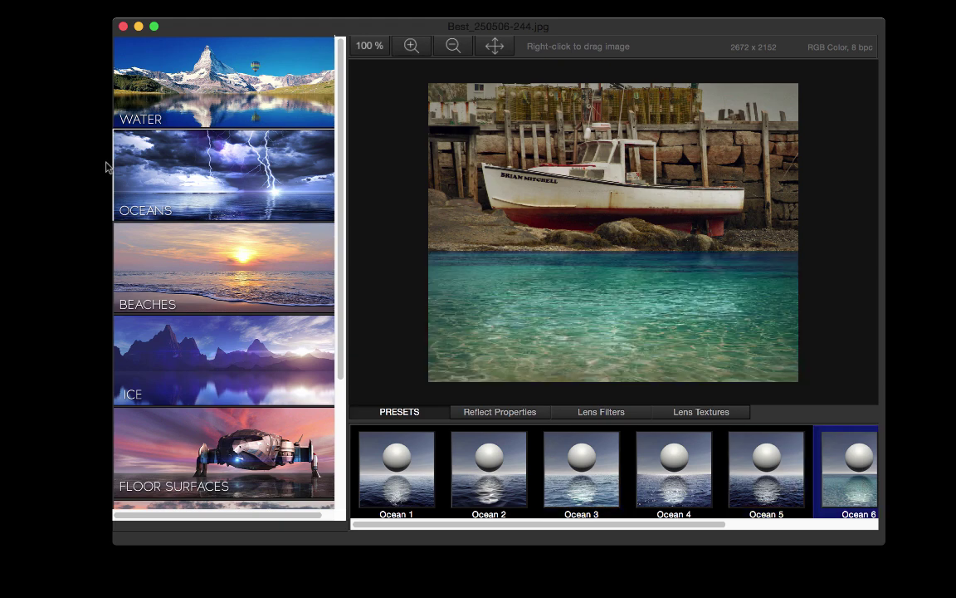
Step: Switch the reflection to the Beaches category and try Rocky Shore 2, 4, 5 and the following Rocky Shore preset
click(241, 262)
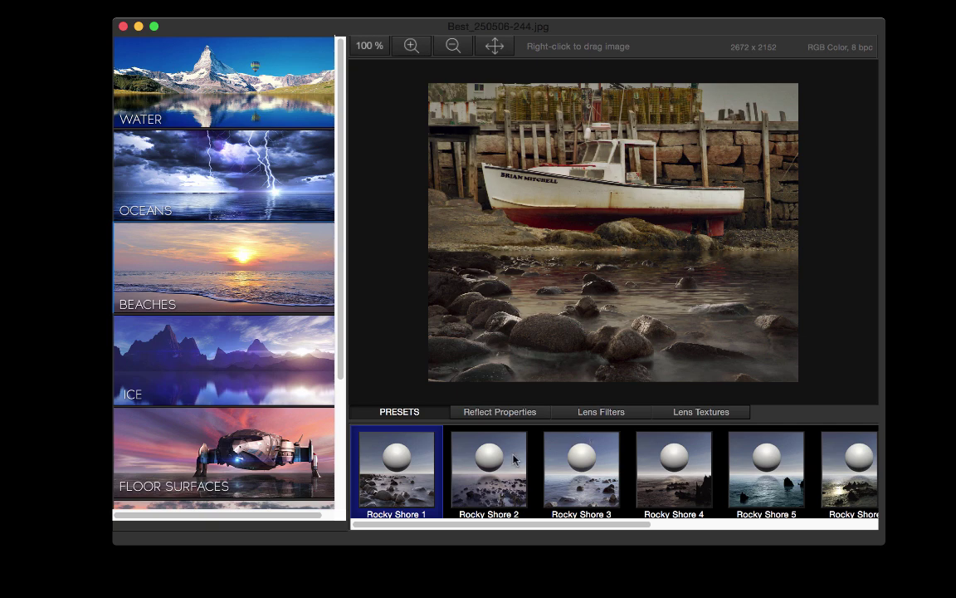
click(486, 461)
click(664, 467)
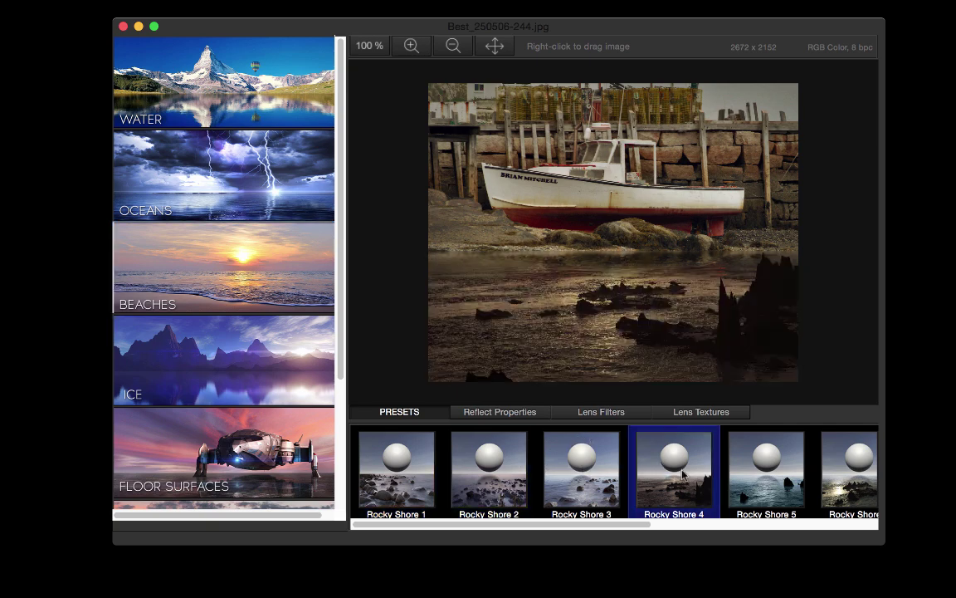
click(781, 432)
click(863, 473)
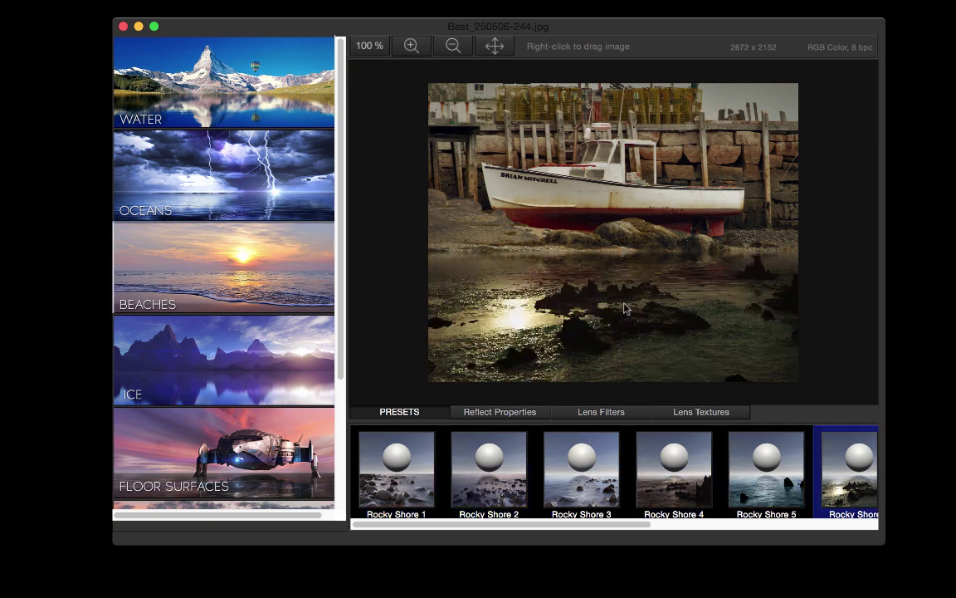
Step: Switch the reflection to the Ice category, preview Smooth Ice 2 and apply Smooth Ice 3
click(219, 362)
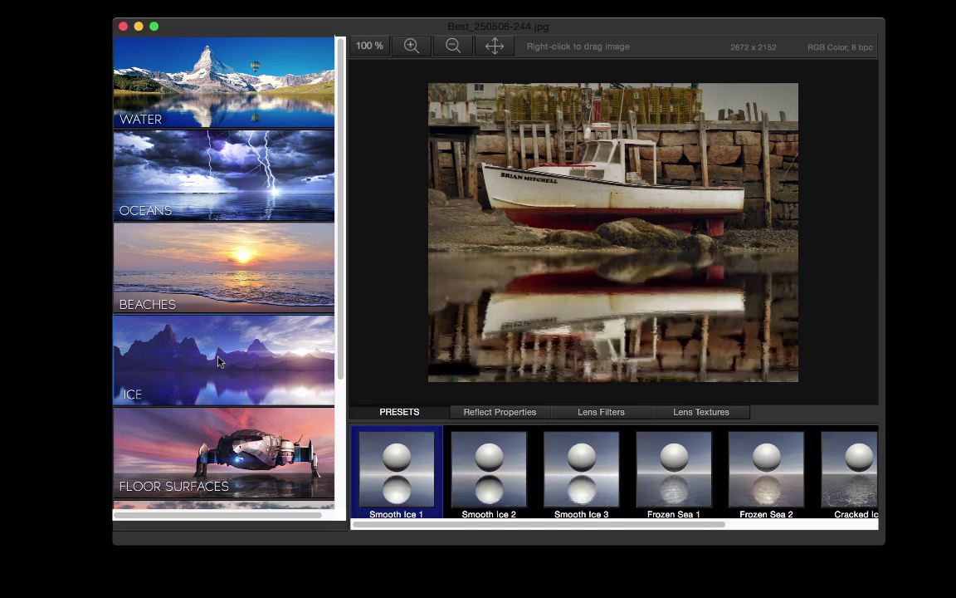
click(495, 467)
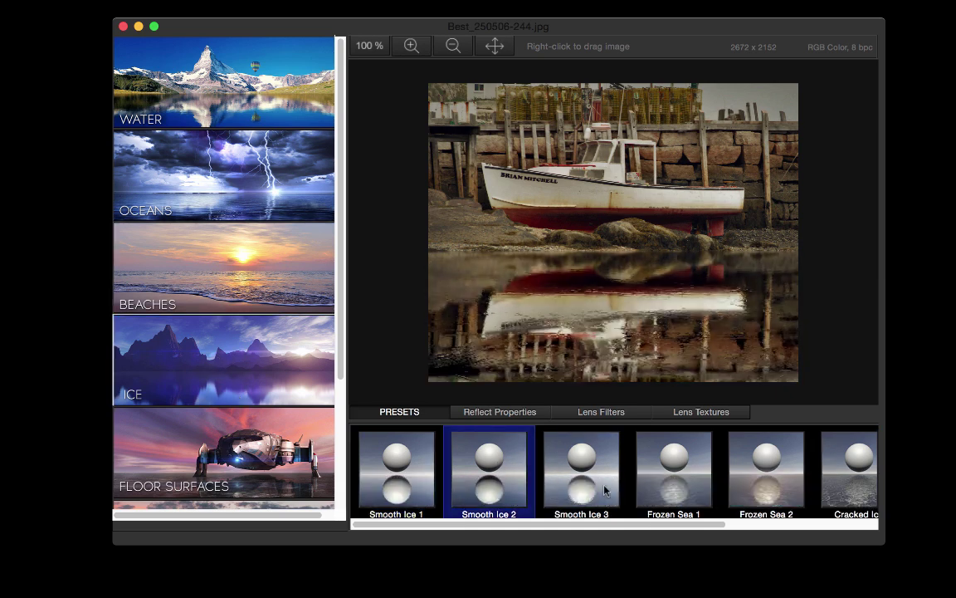
click(581, 469)
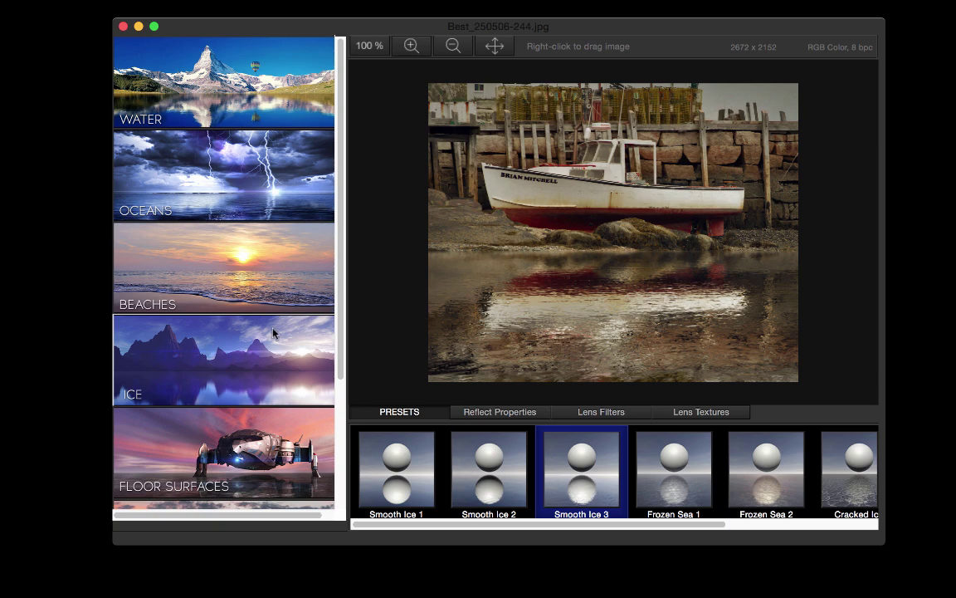
scroll(245, 340, down, 5)
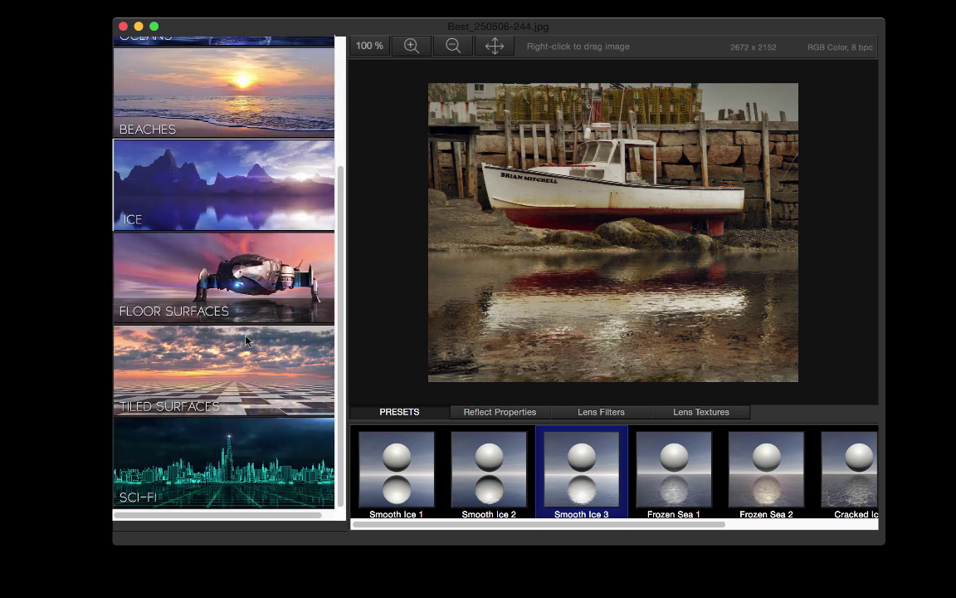
Step: Try the Floor Surfaces, Tiled Surfaces and Sci-Fi reflection categories on the boat photo
click(206, 262)
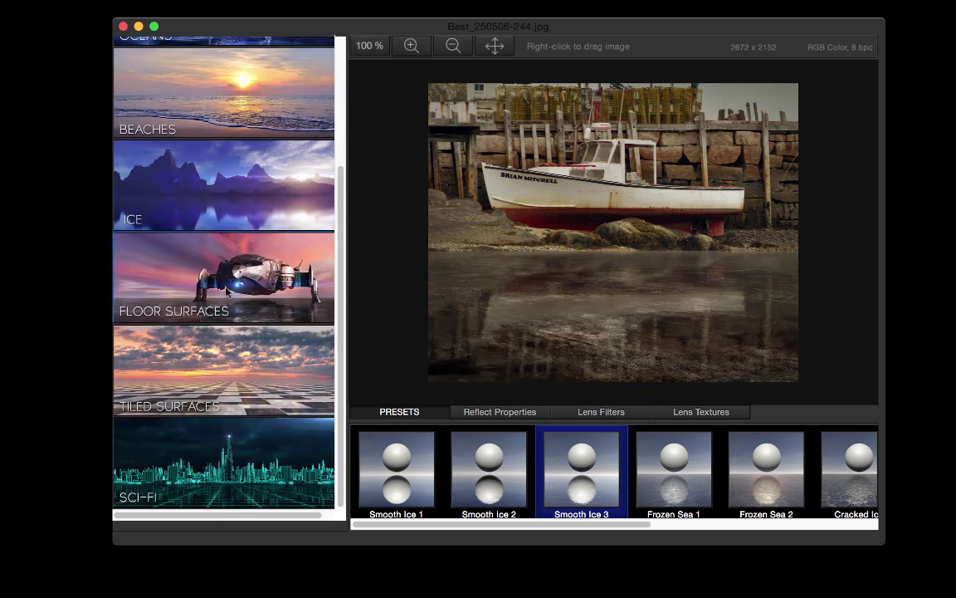
click(259, 375)
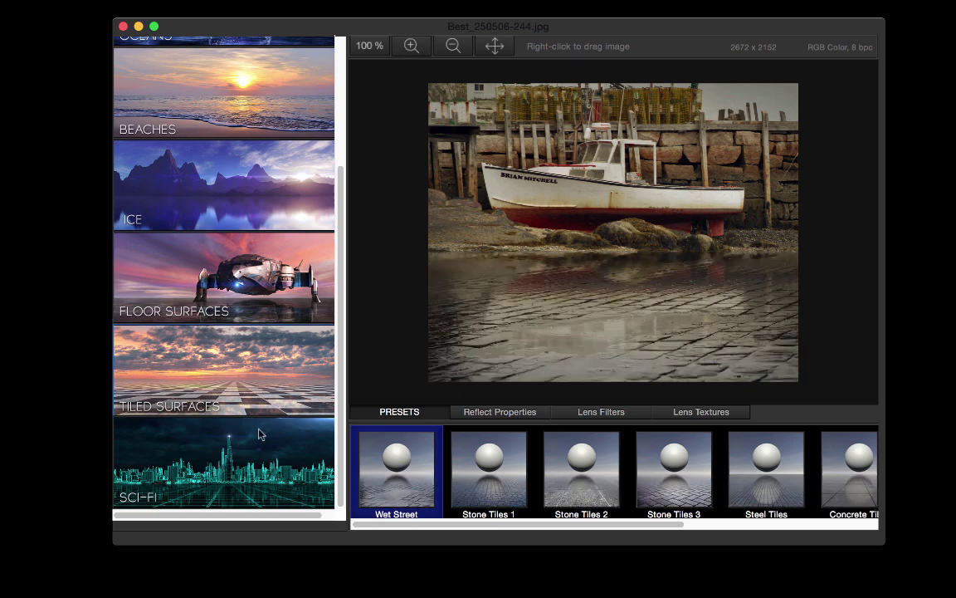
click(260, 443)
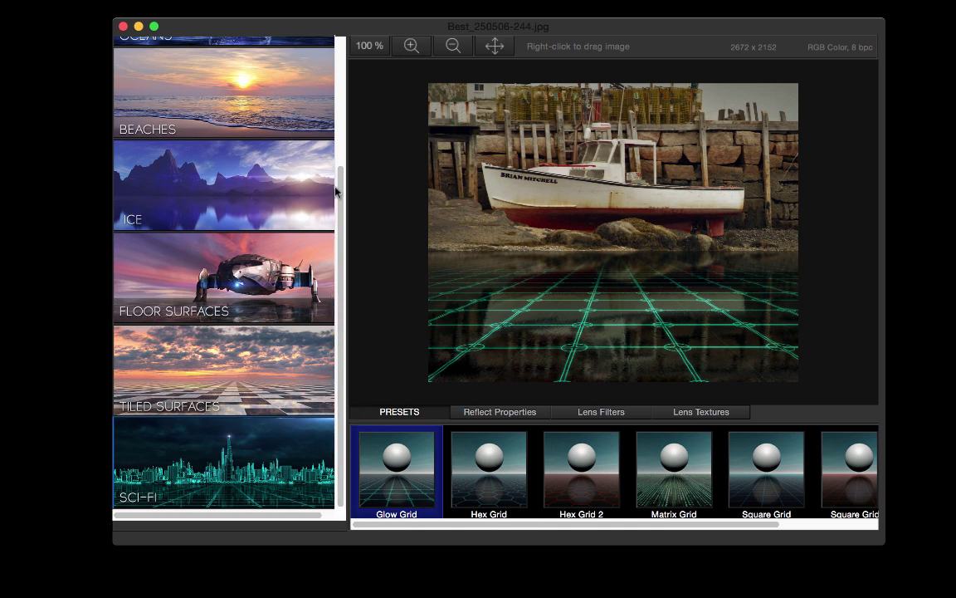
Step: Switch the reflection to the Water category, try Mirror Lake 2, 3 and 1, and apply the Lake 1 preset
drag(340, 191, 333, 34)
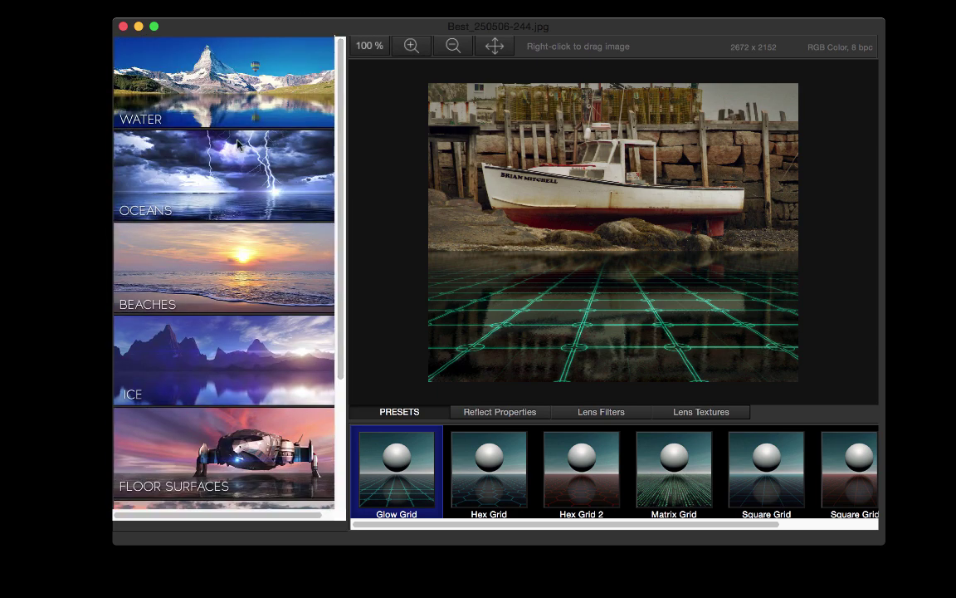
click(256, 105)
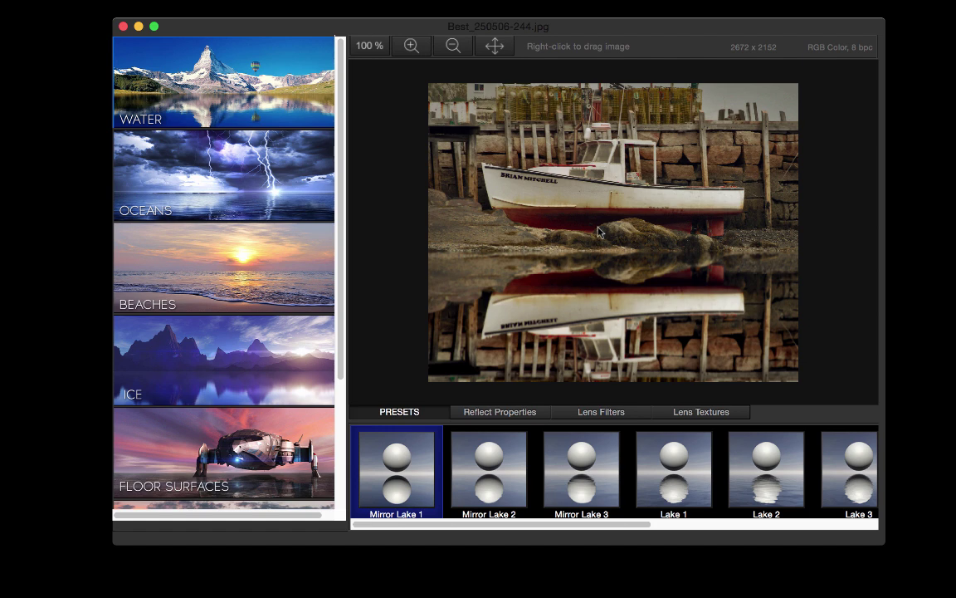
click(477, 465)
click(572, 470)
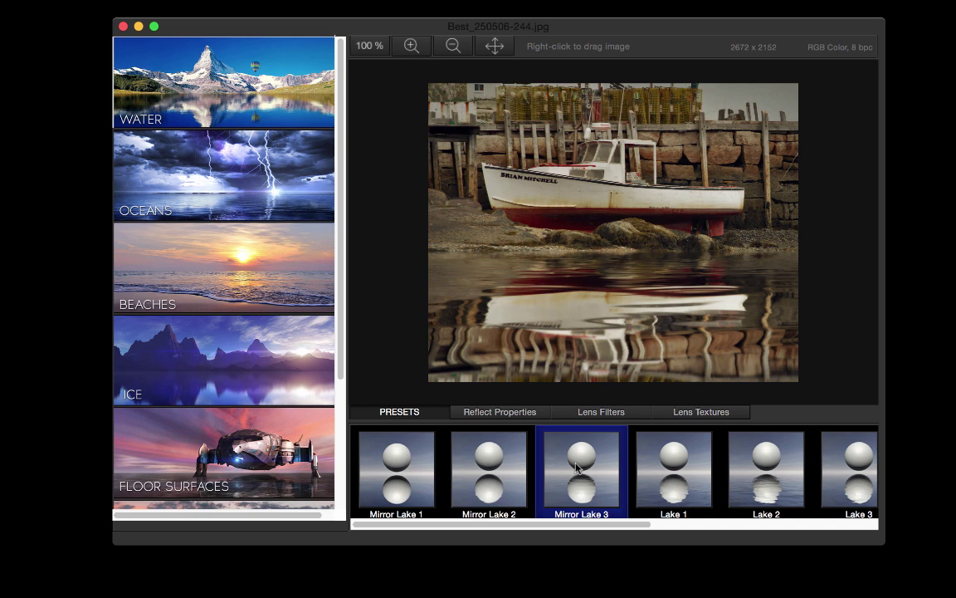
click(387, 420)
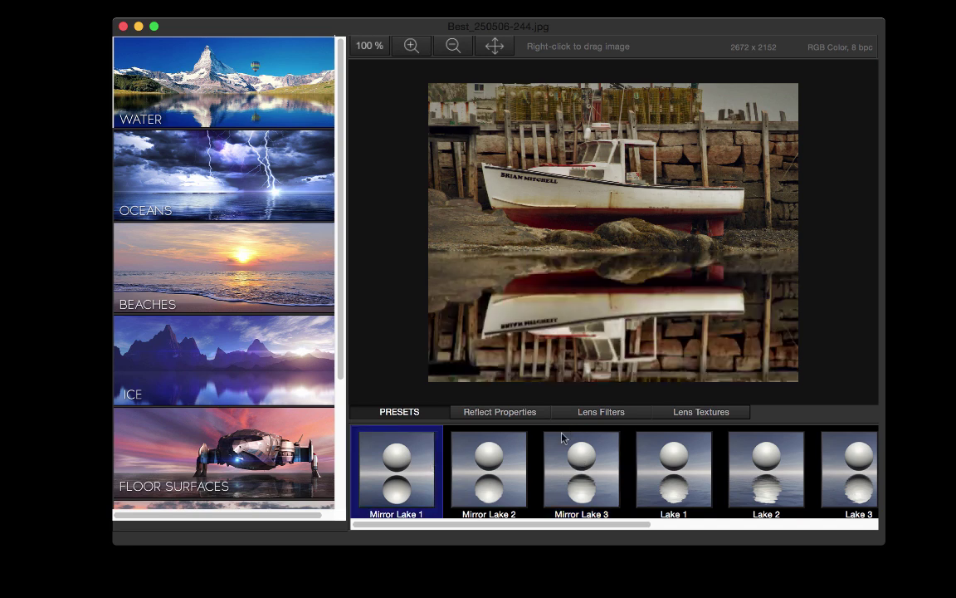
click(663, 472)
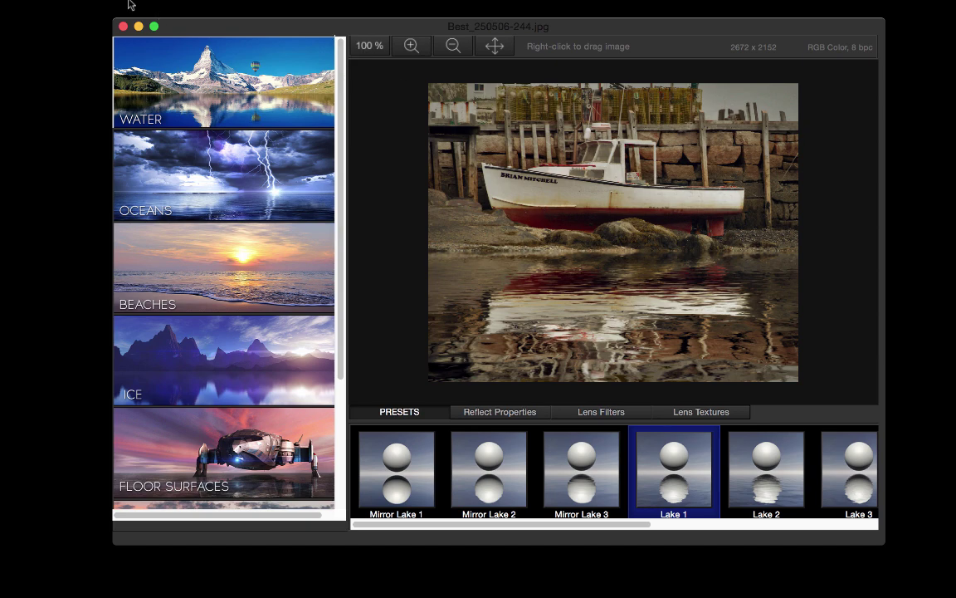
Step: Open the cloud photo IMG_1442.jpg and adjust the reflection's horizon line to just below the lowest clouds
click(70, 0)
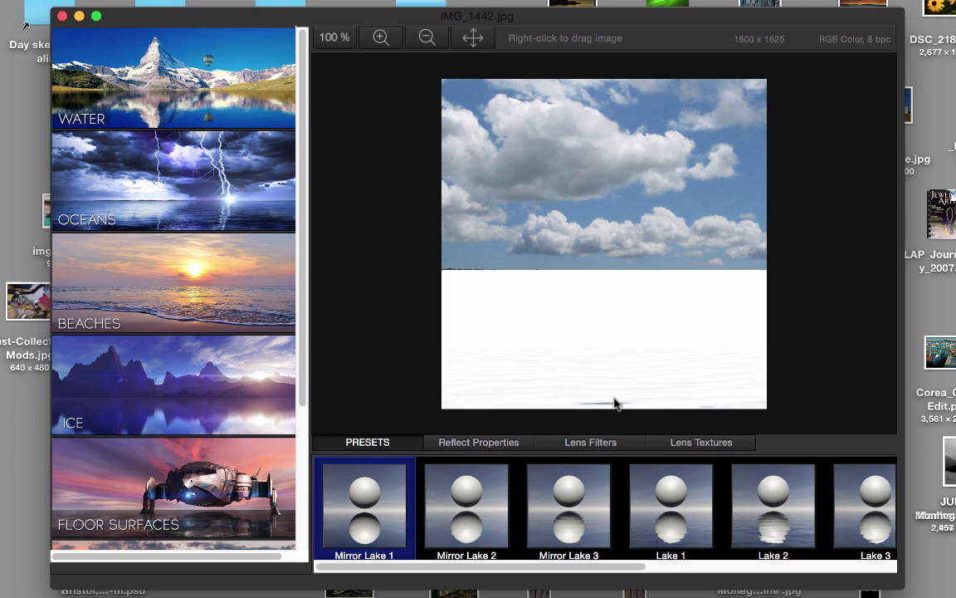
drag(612, 247, 610, 270)
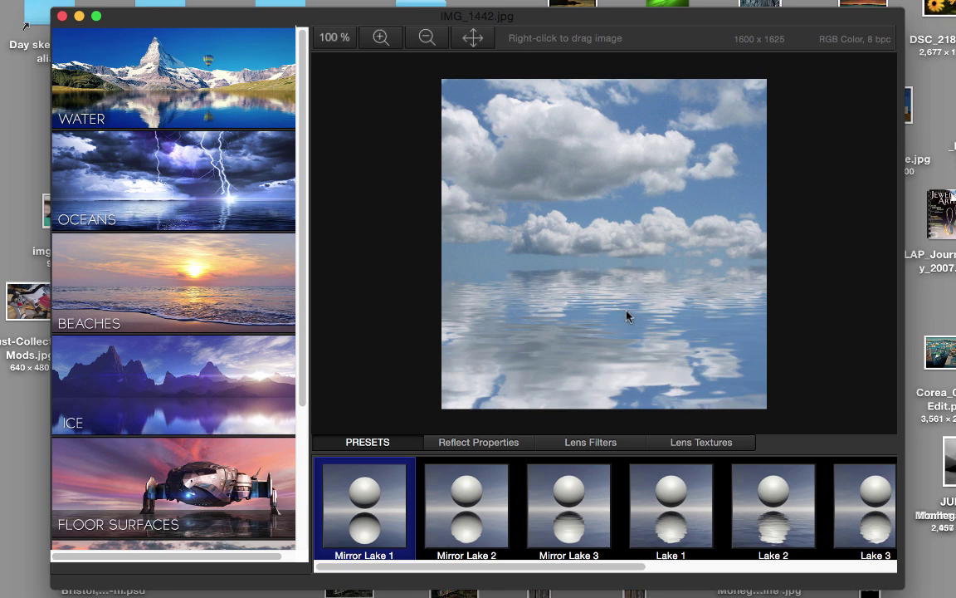
drag(626, 274, 645, 271)
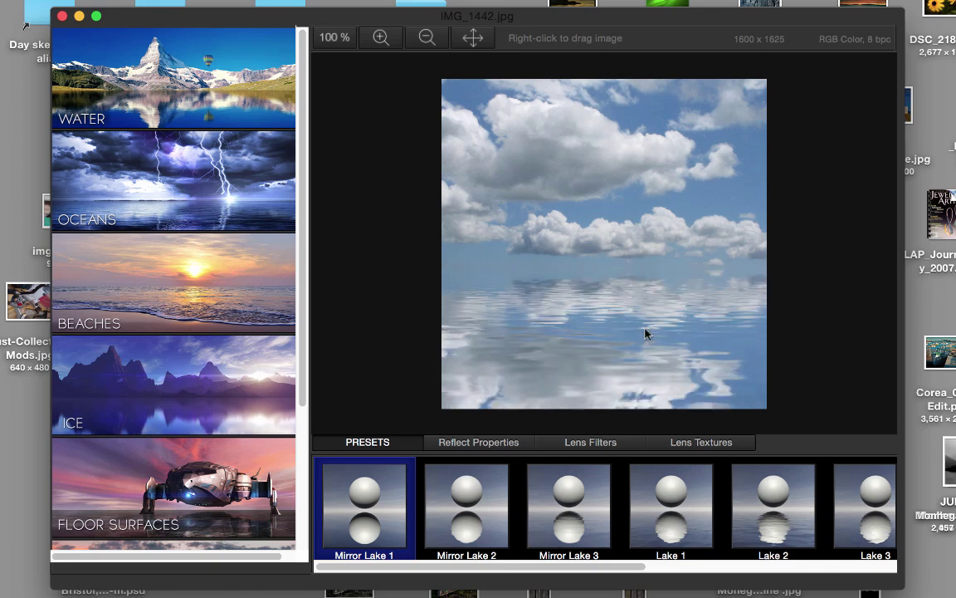